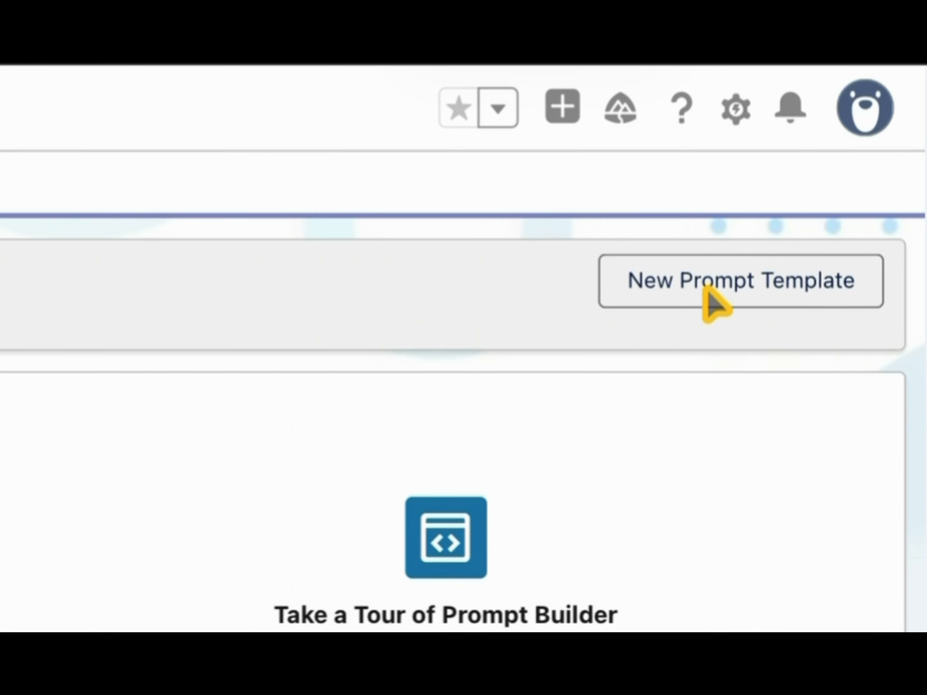
Start a new prompt template of type Flex and name it Opportunity Parsing Helper.
left_click(866, 105)
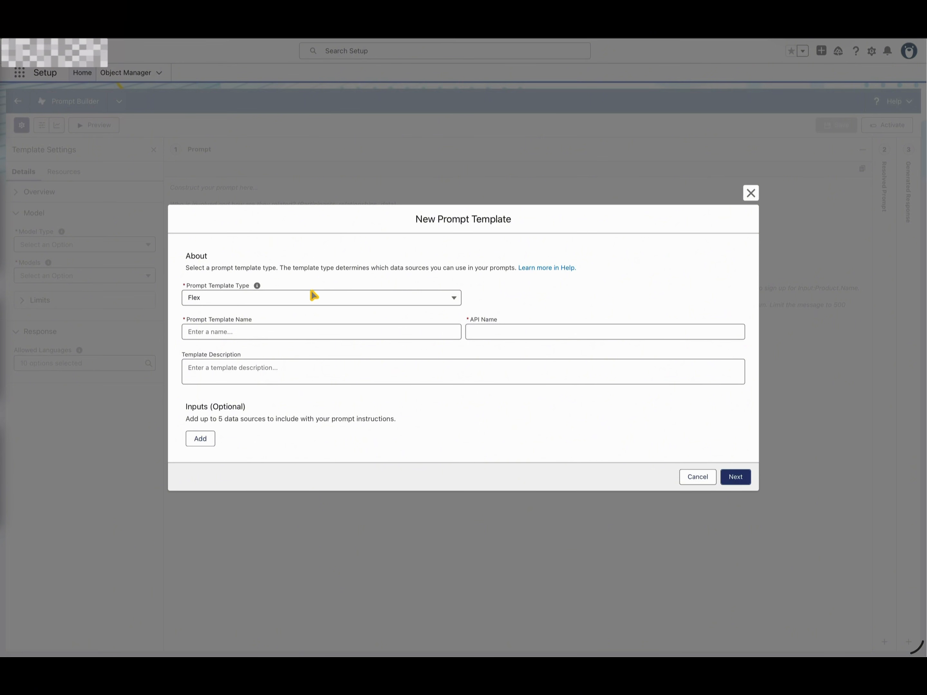
left_click(237, 297)
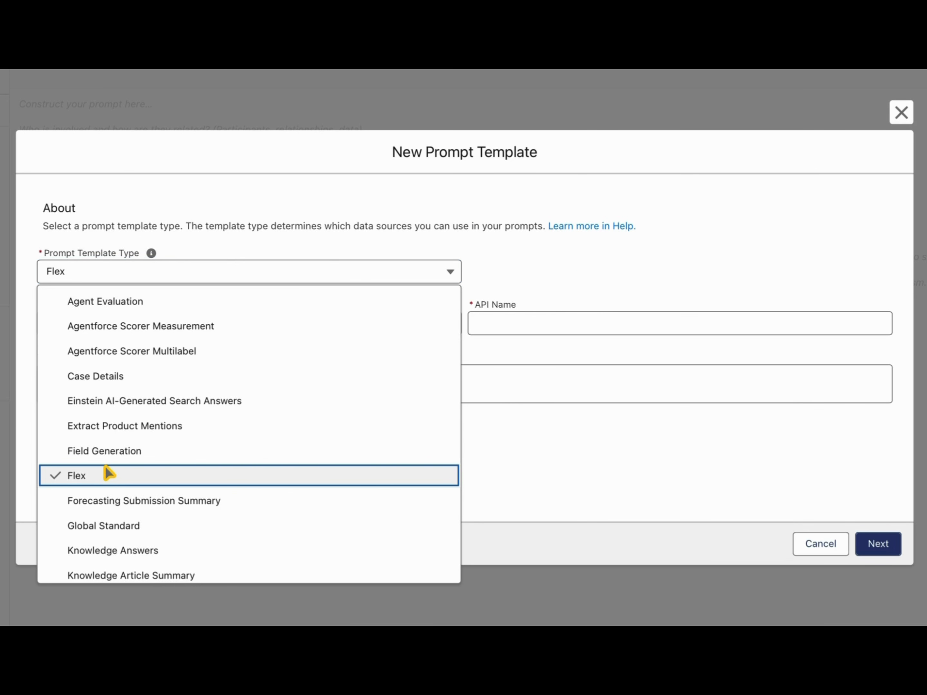
left_click(226, 426)
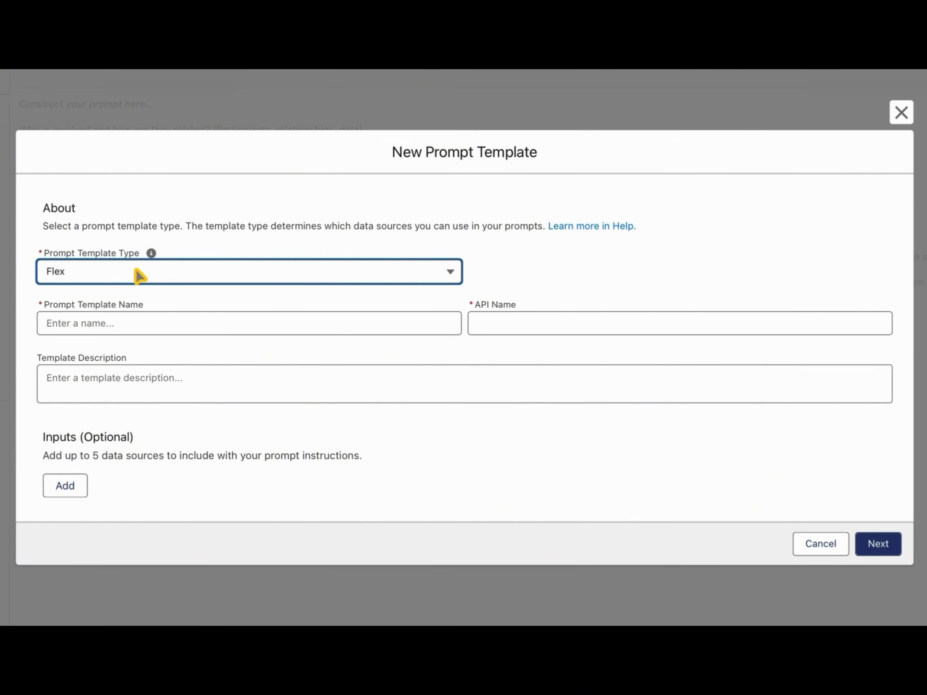
left_click(76, 324)
type("Opportun")
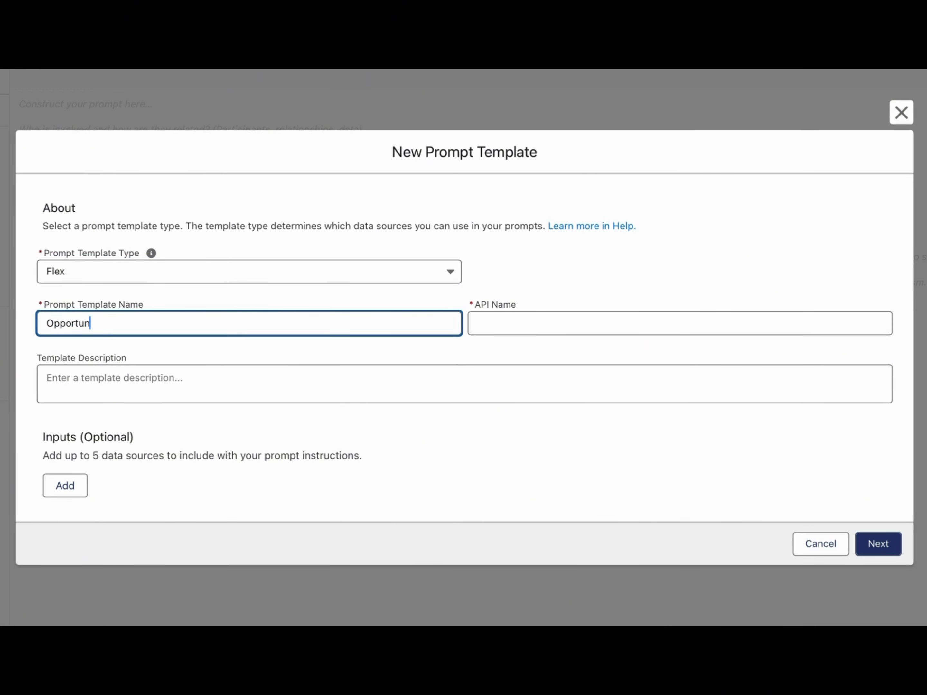
type("ity Parsing Helper")
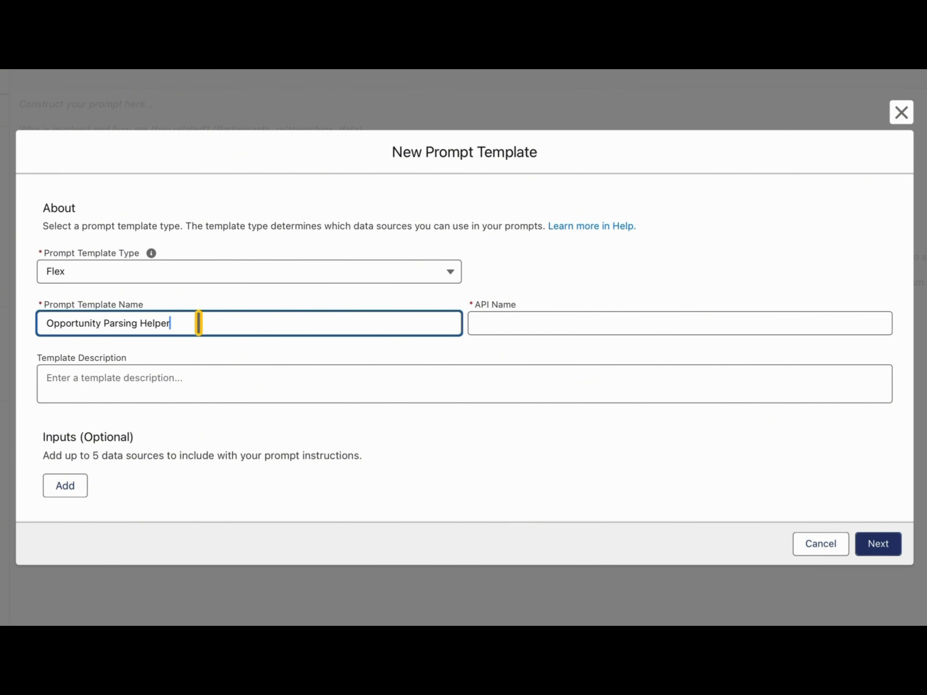
key("Tab")
Enter the template description "This helps us get the details within the document".
left_click(171, 377)
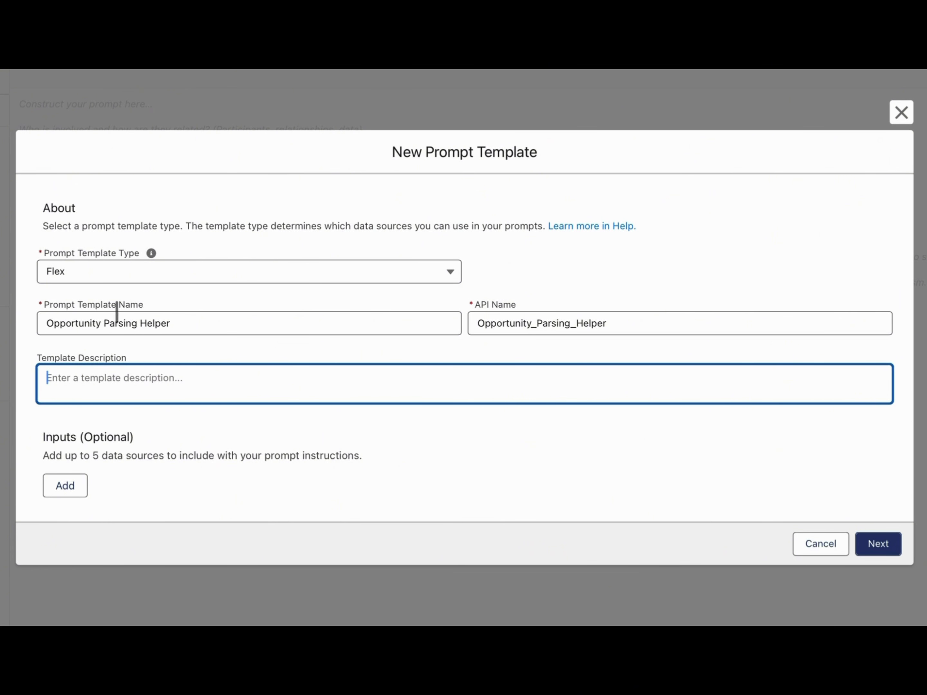
left_click(88, 394)
type("This hel")
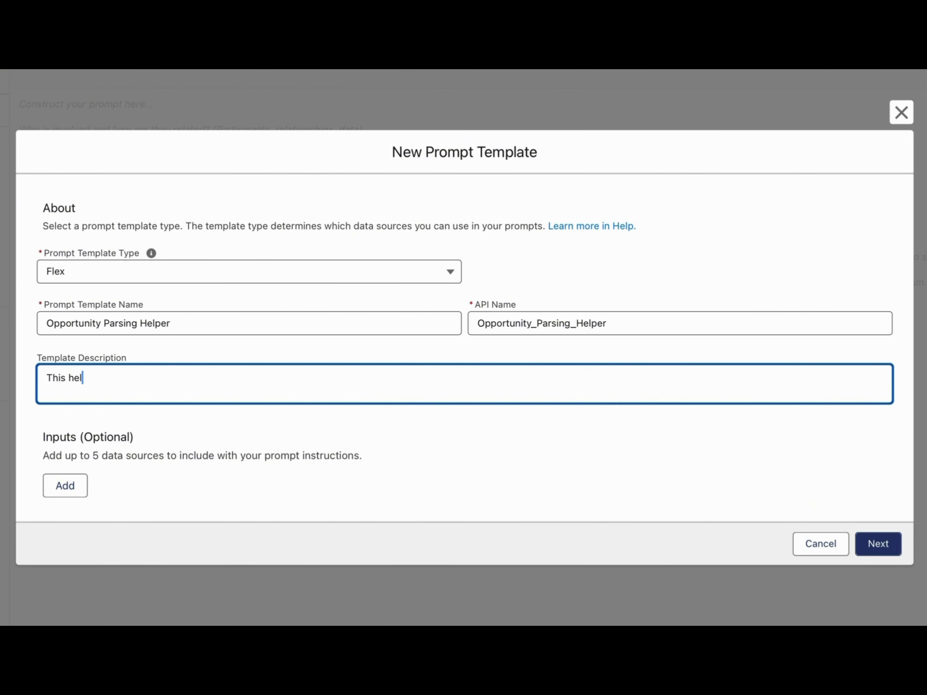
type("ps us get the details within the Opportunity")
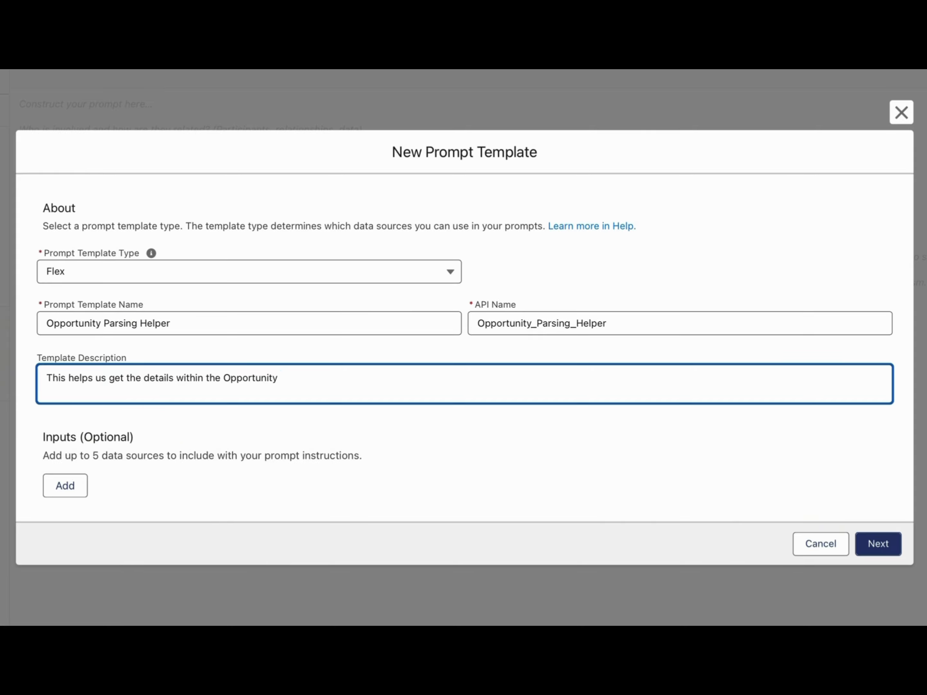
key("BackSpace")
key("BackSpace")
key("BackSpace")
key("BackSpace")
key("BackSpace")
key("BackSpace")
key("BackSpace")
key("BackSpace")
key("BackSpace")
type("document")
Add a template input named file that uses the File object, and close the new template form without saving.
left_click(55, 489)
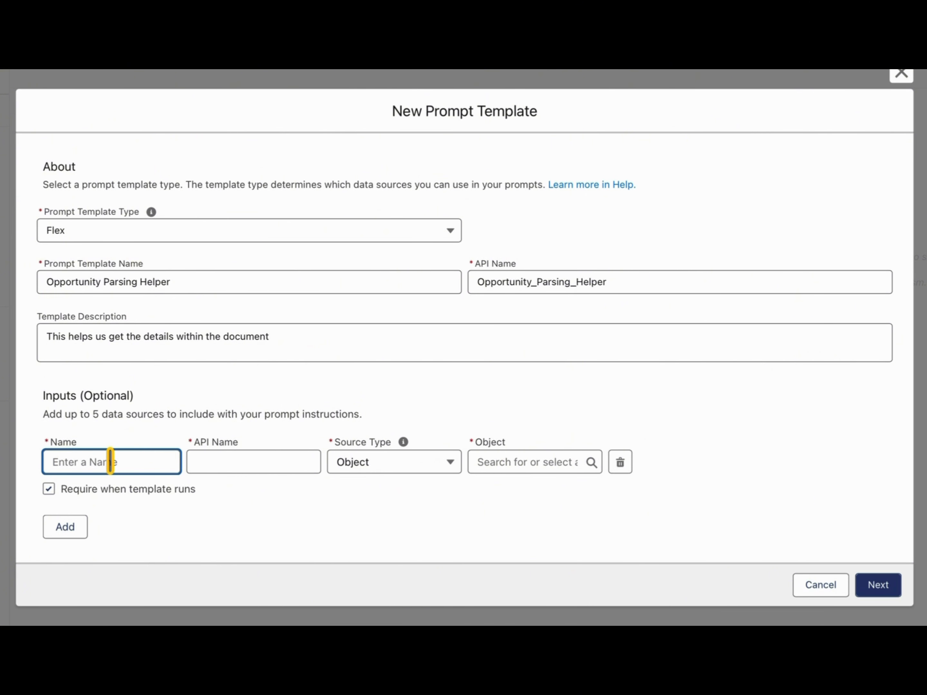
type("file")
key("Tab")
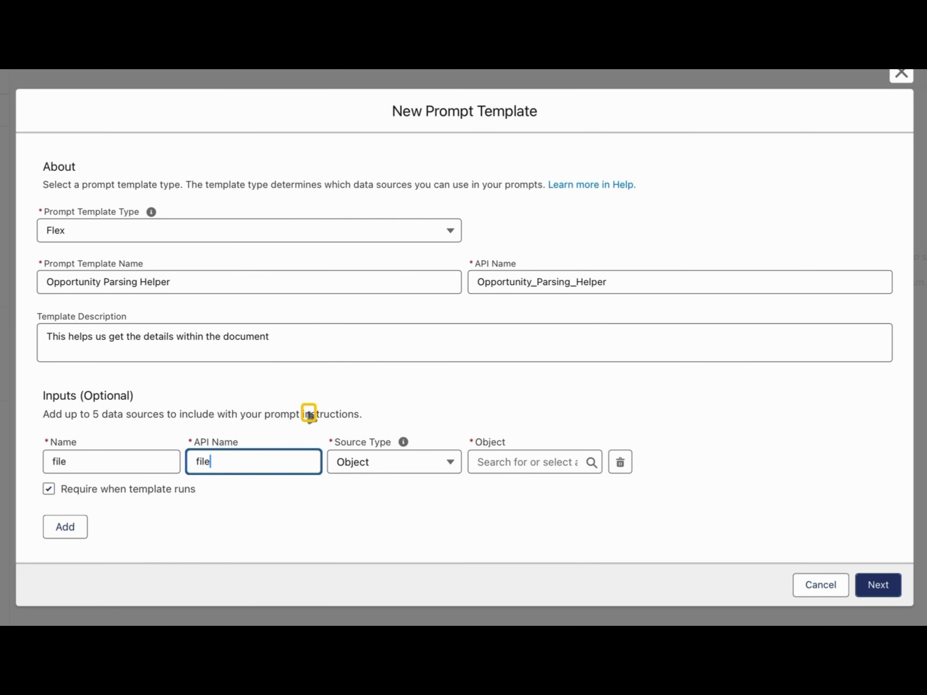
left_click(499, 461)
type("fi")
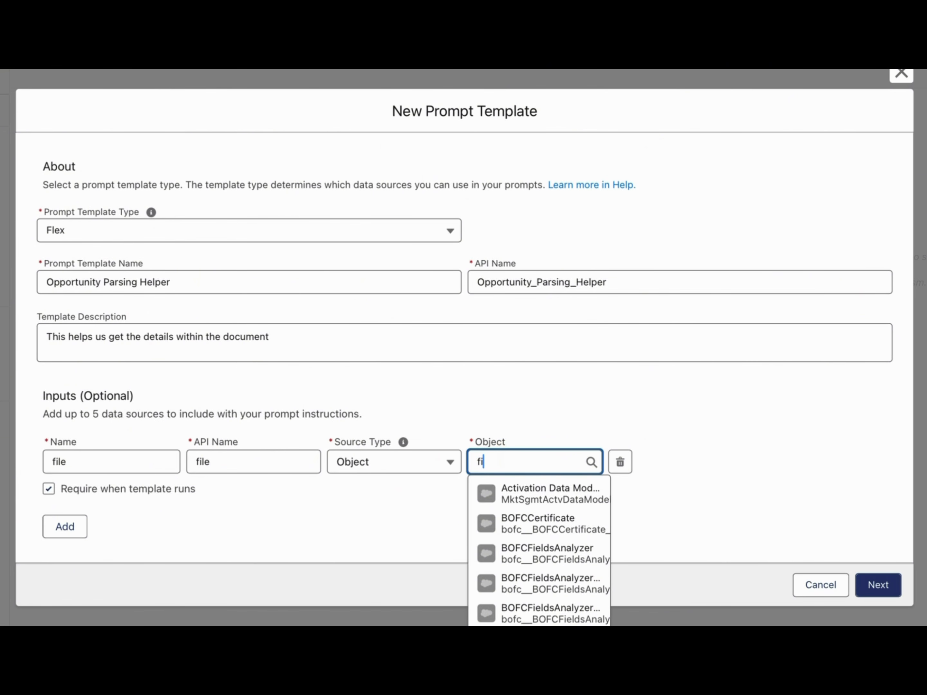
type("le")
left_click(549, 549)
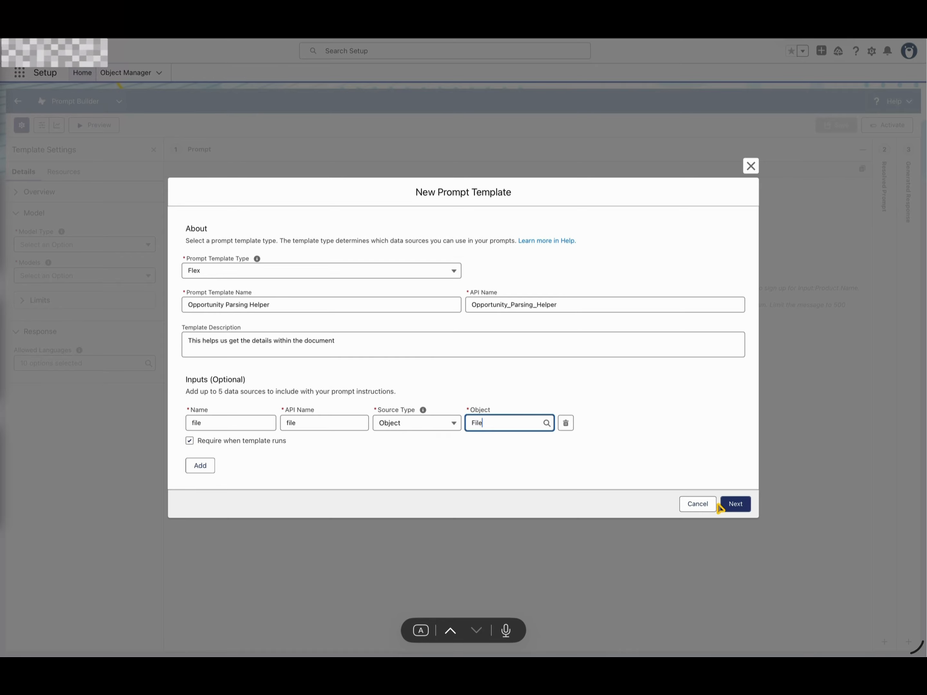
left_click(751, 166)
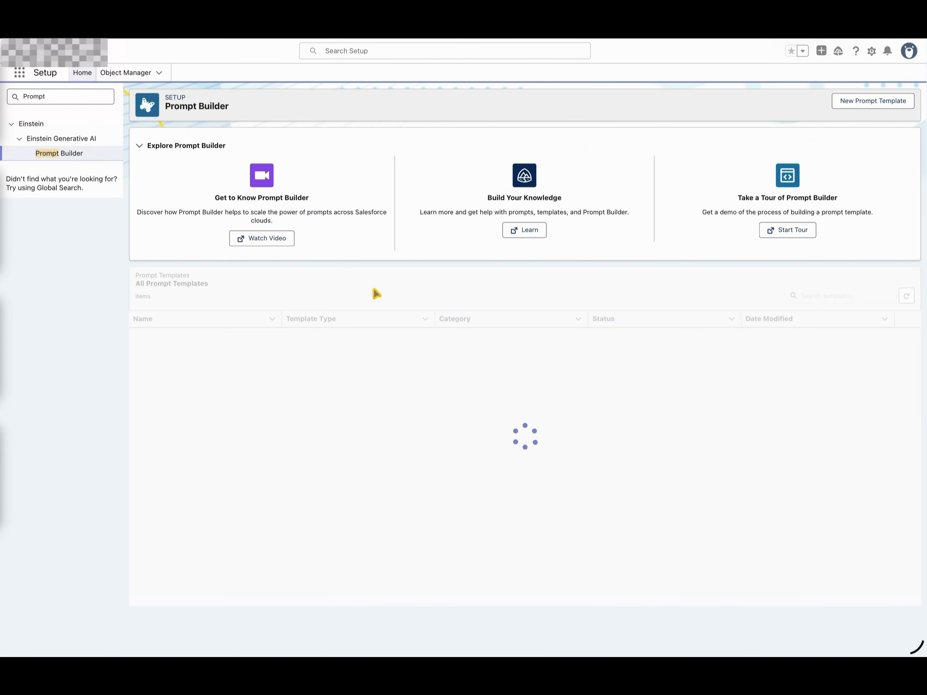
Open the Opportunity Document Parsing prompt template and examine the list of models available for it.
left_click(187, 478)
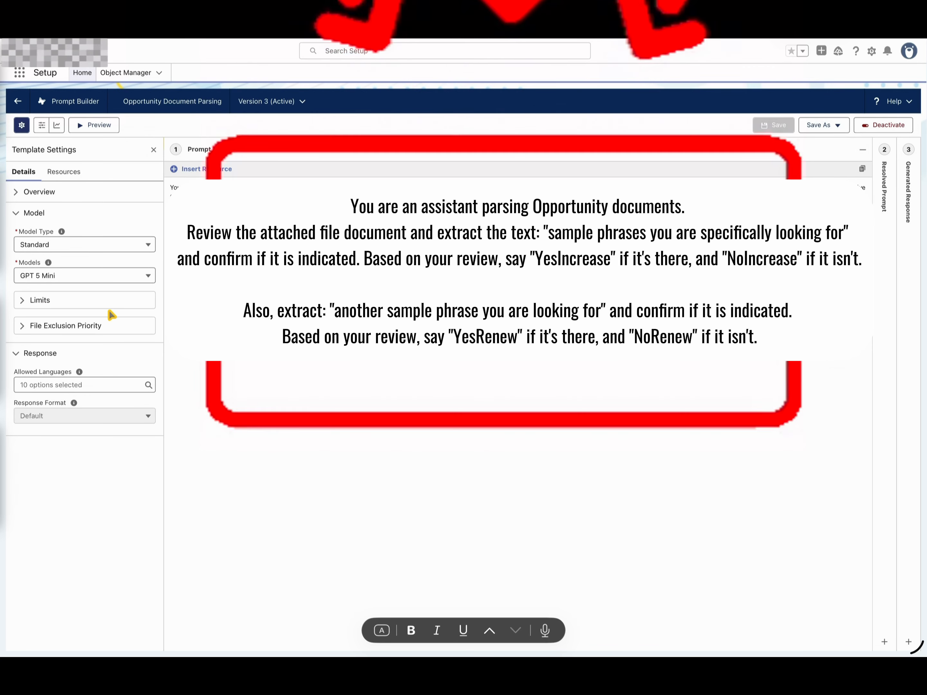
left_click(81, 275)
left_click(91, 280)
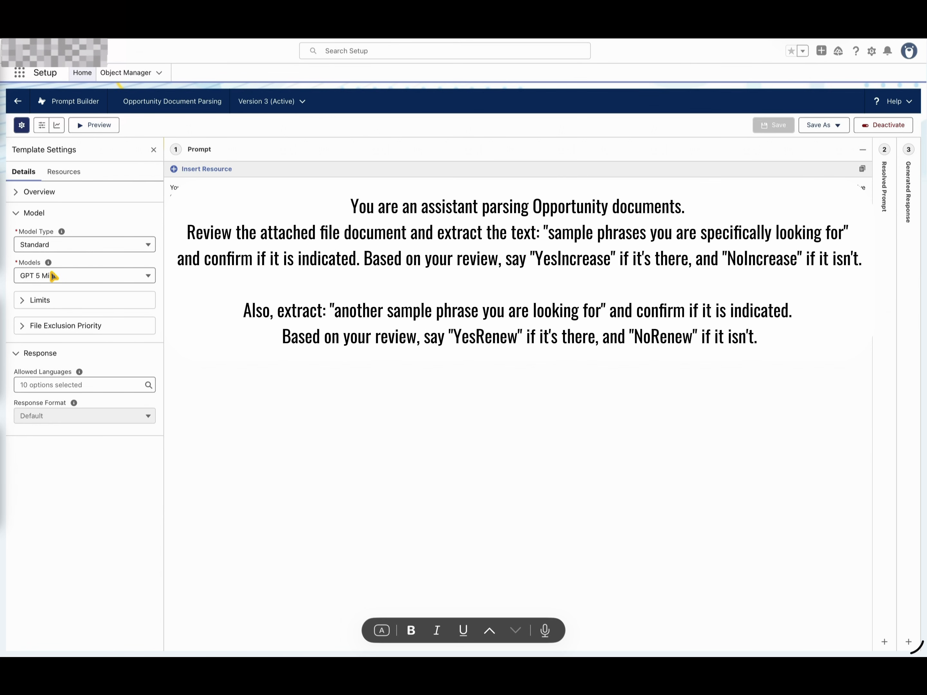
left_click(79, 276)
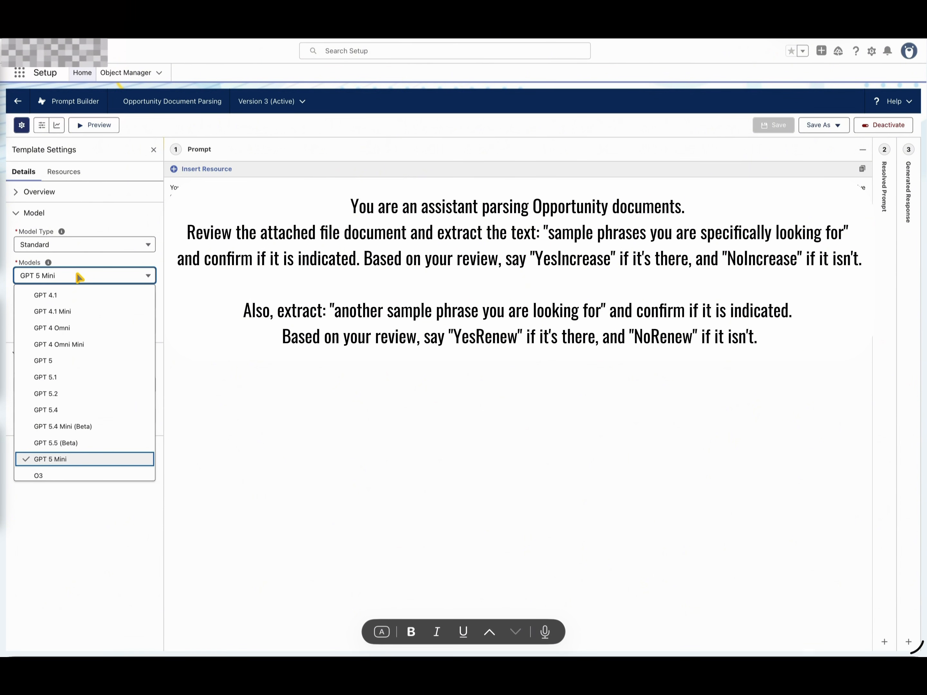
scroll(77, 364, "down", 5)
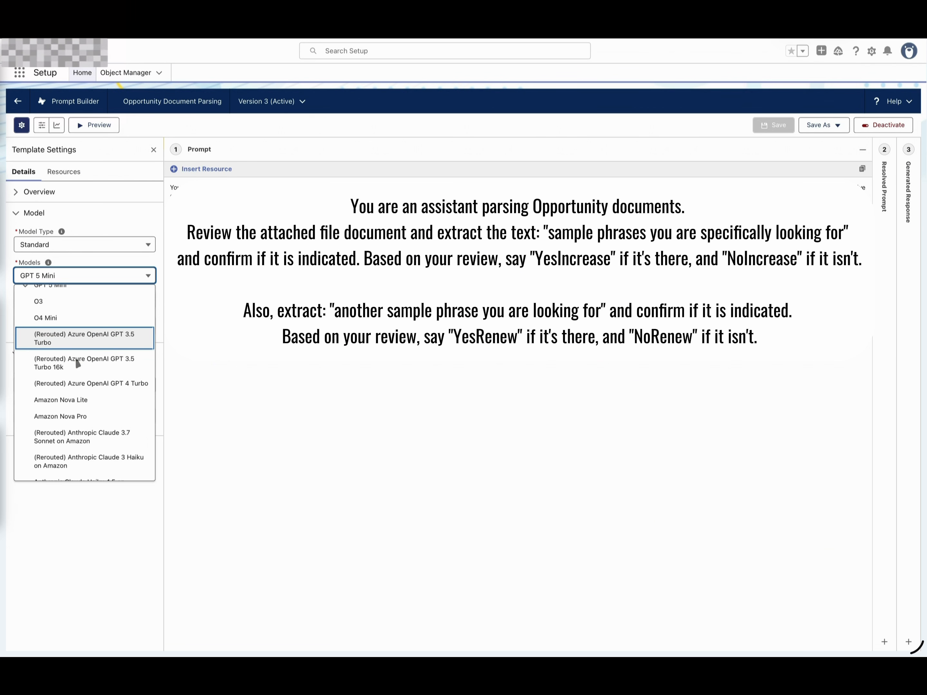
scroll(86, 363, "down", 3)
scroll(97, 365, "down", 10)
scroll(95, 360, "up", 1)
scroll(95, 360, "up", 2)
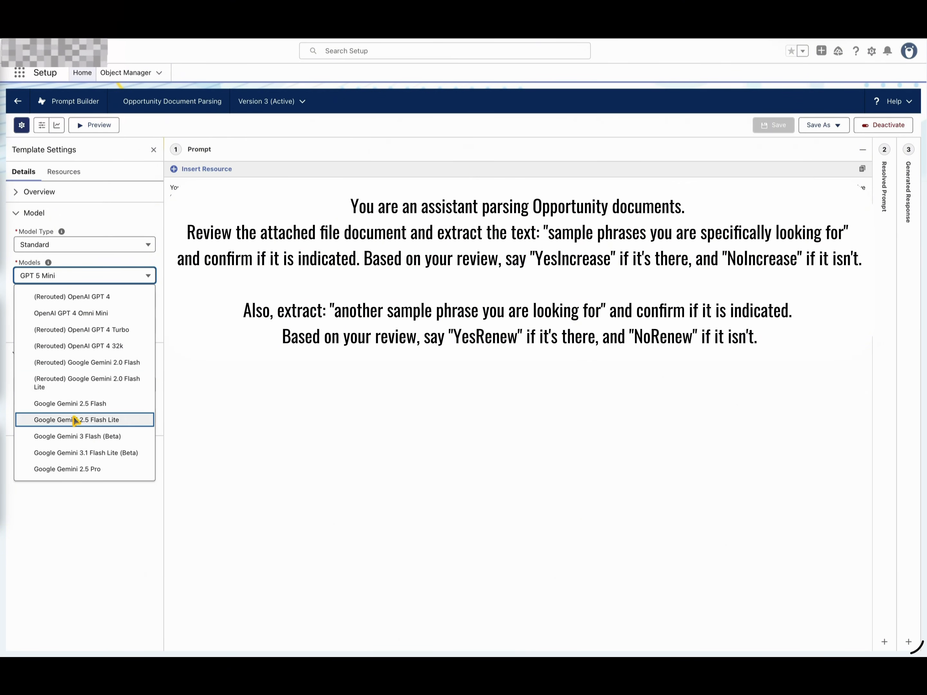
scroll(91, 376, "up", 5)
scroll(91, 373, "up", 15)
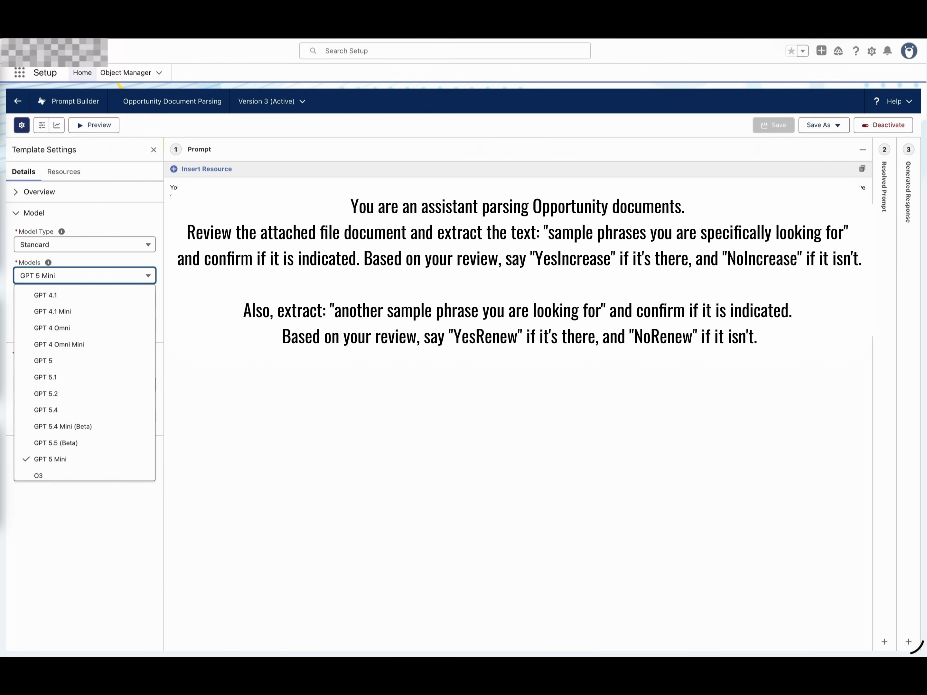
left_click(328, 421)
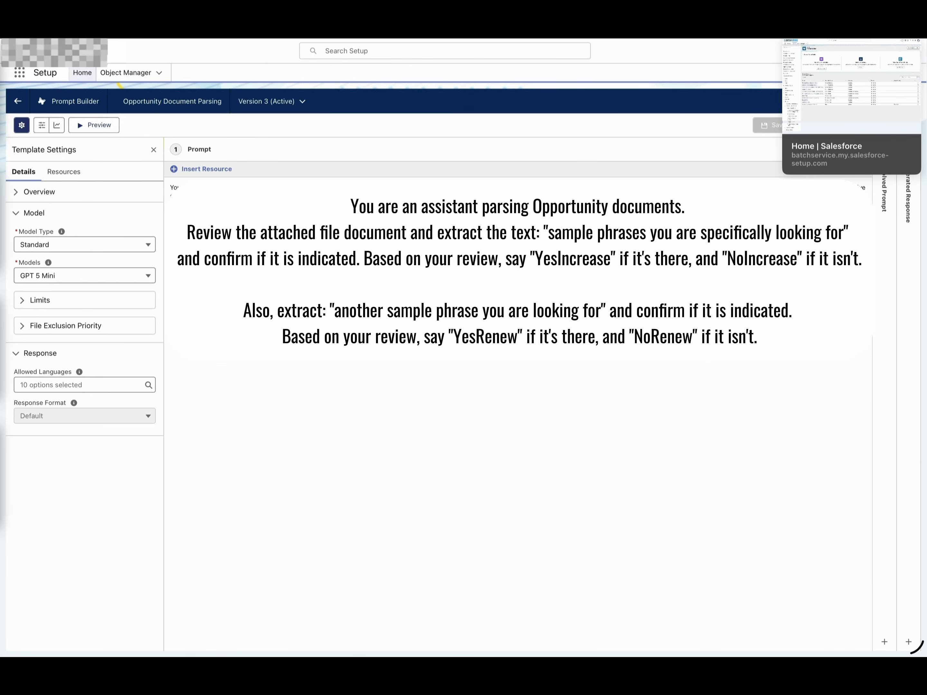
Switch to the Opportunity | Call Document Parsing flow and examine its document, document2 and Check Document with Agent elements.
left_click(791, 31)
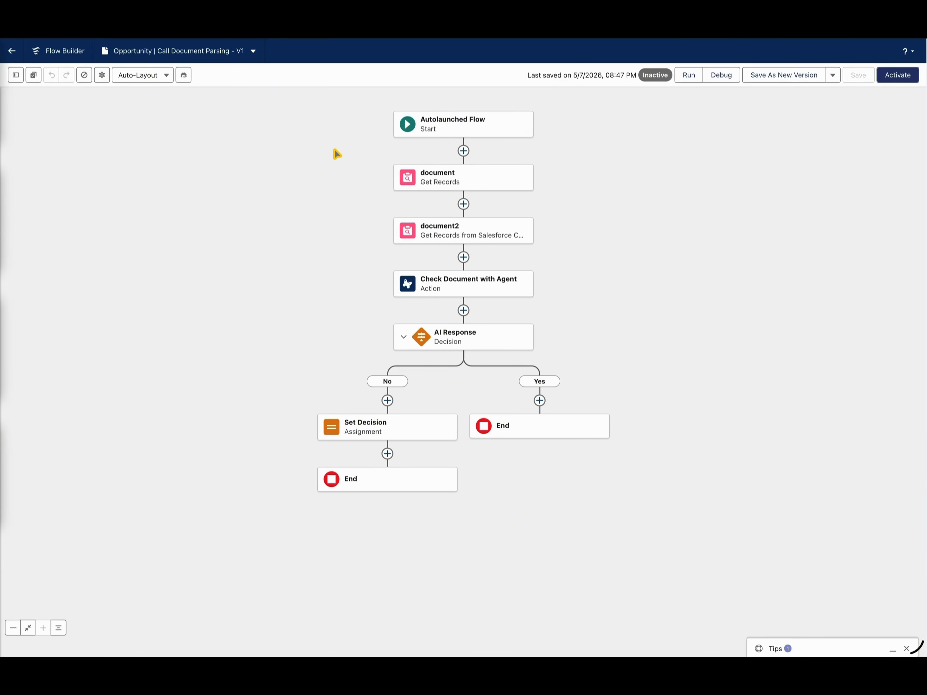
left_click(435, 187)
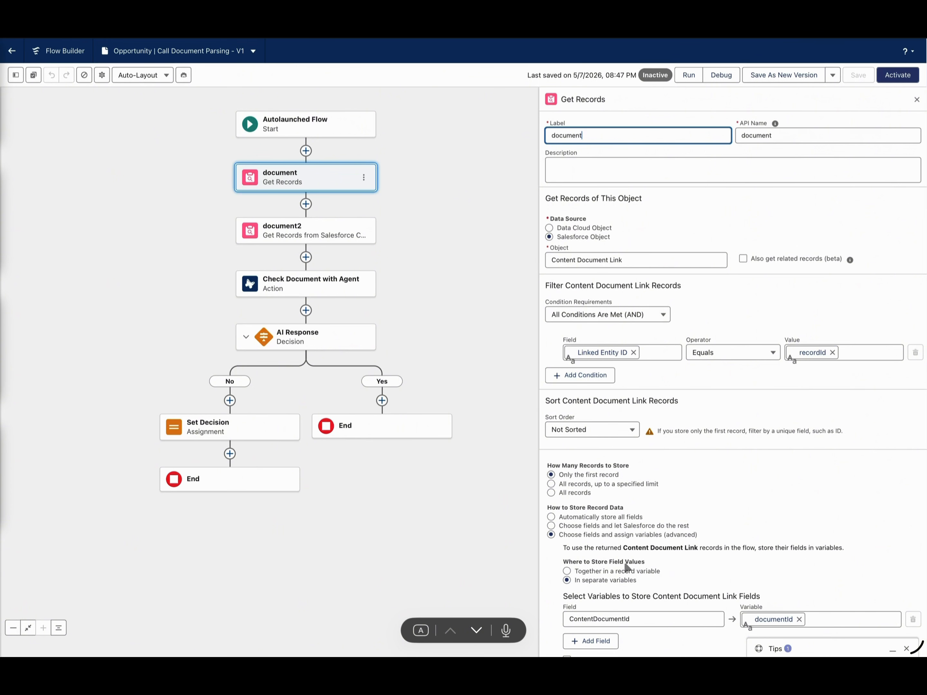
scroll(599, 585, "down", 1)
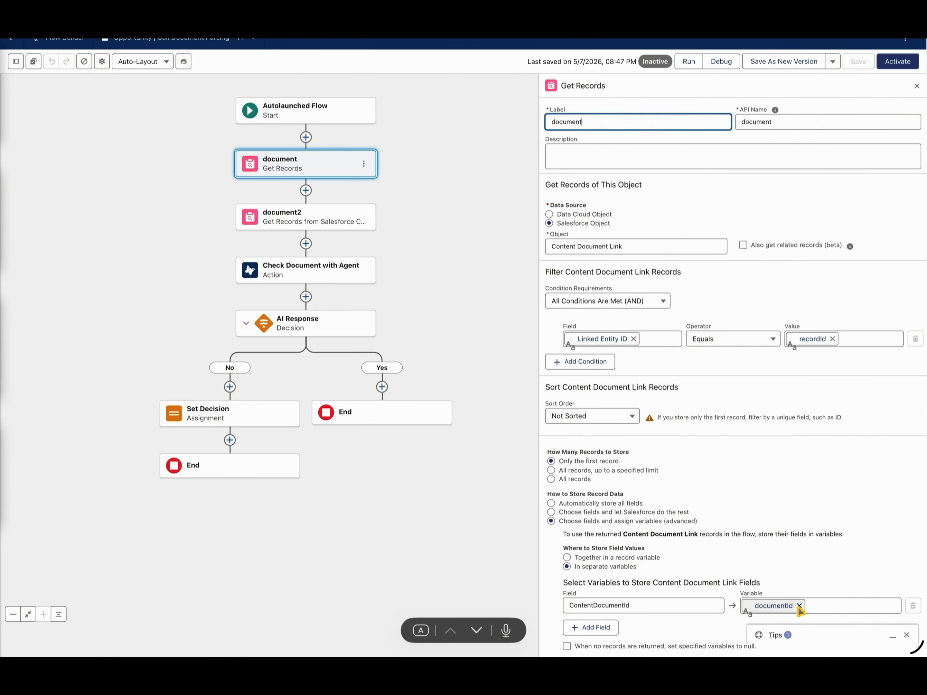
left_click(327, 220)
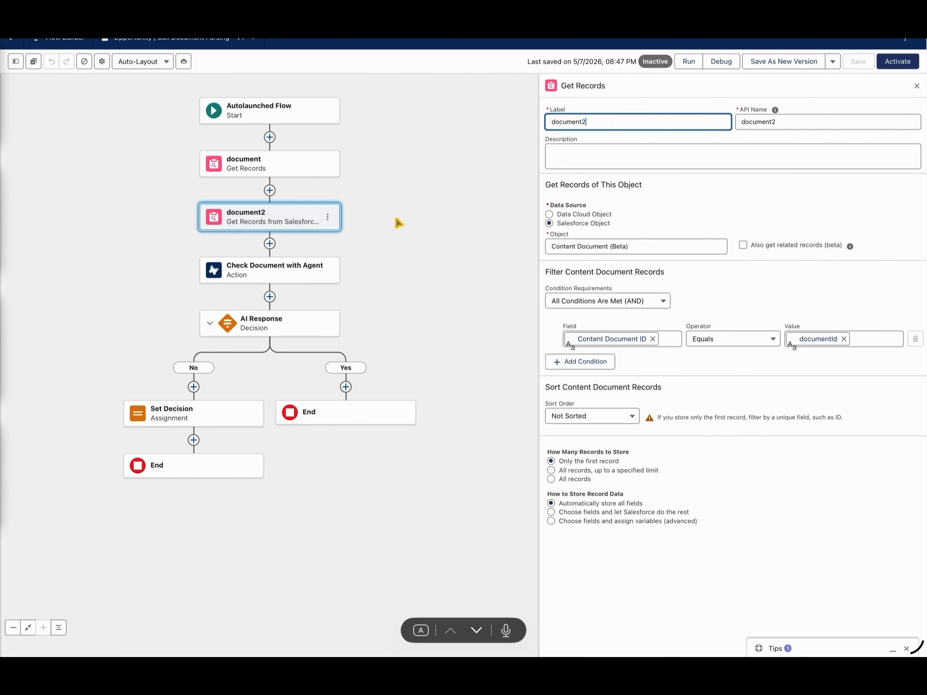
left_click(264, 267)
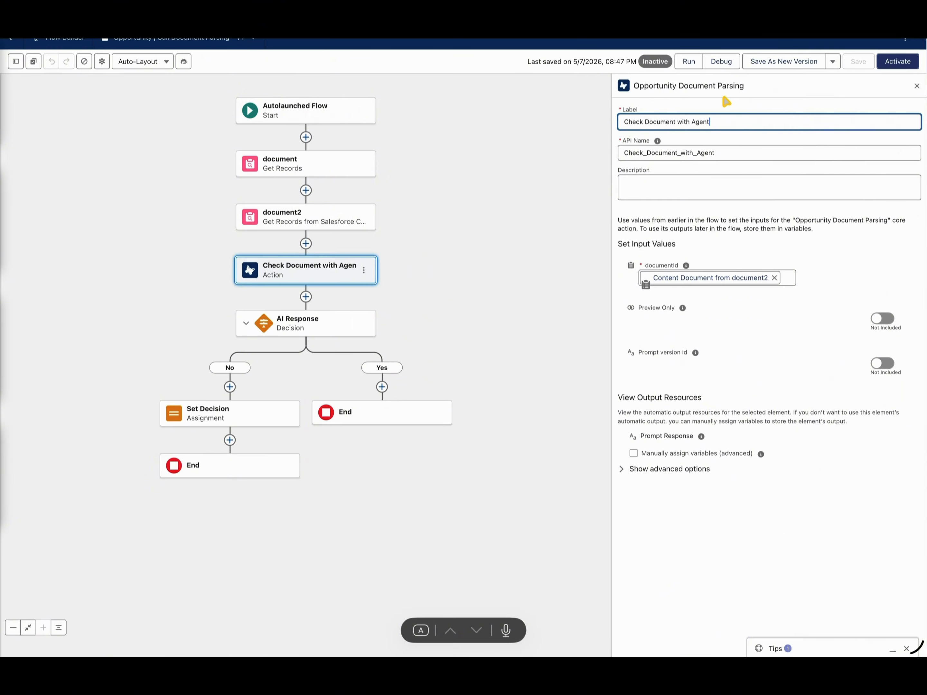
left_click(305, 243)
left_click(447, 266)
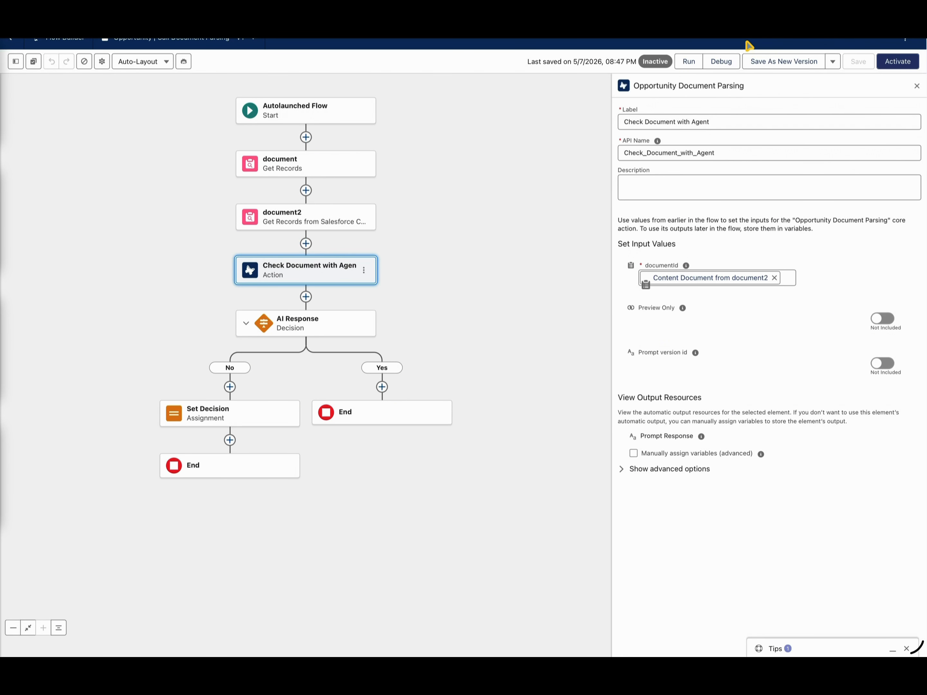
Copy the opportunity's record ID from its record page and paste it as the recordId input of the flow debug.
left_click(737, 37)
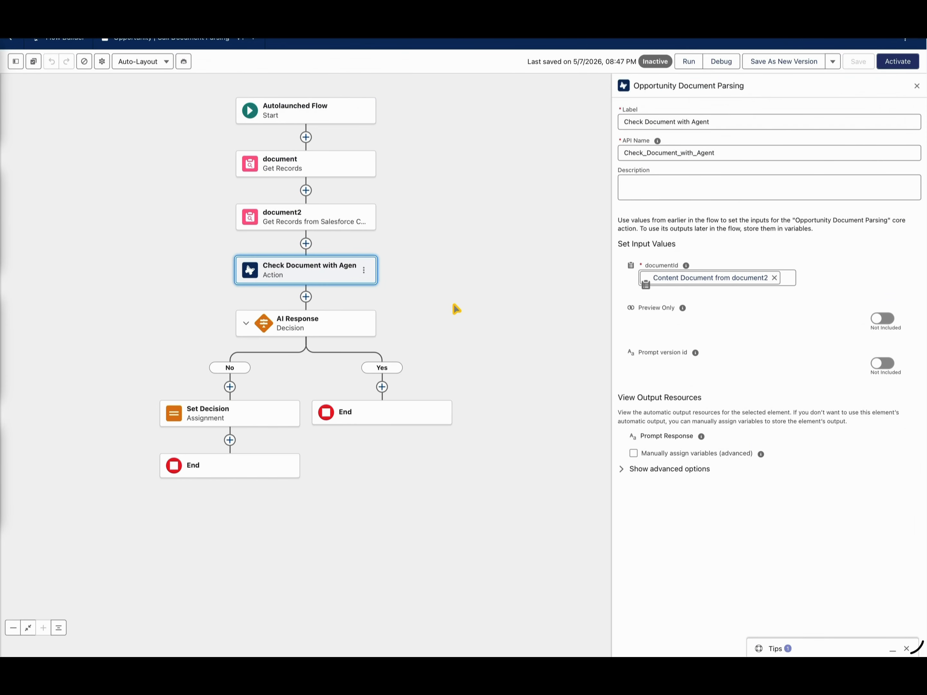
left_click_drag(445, 310, 533, 298)
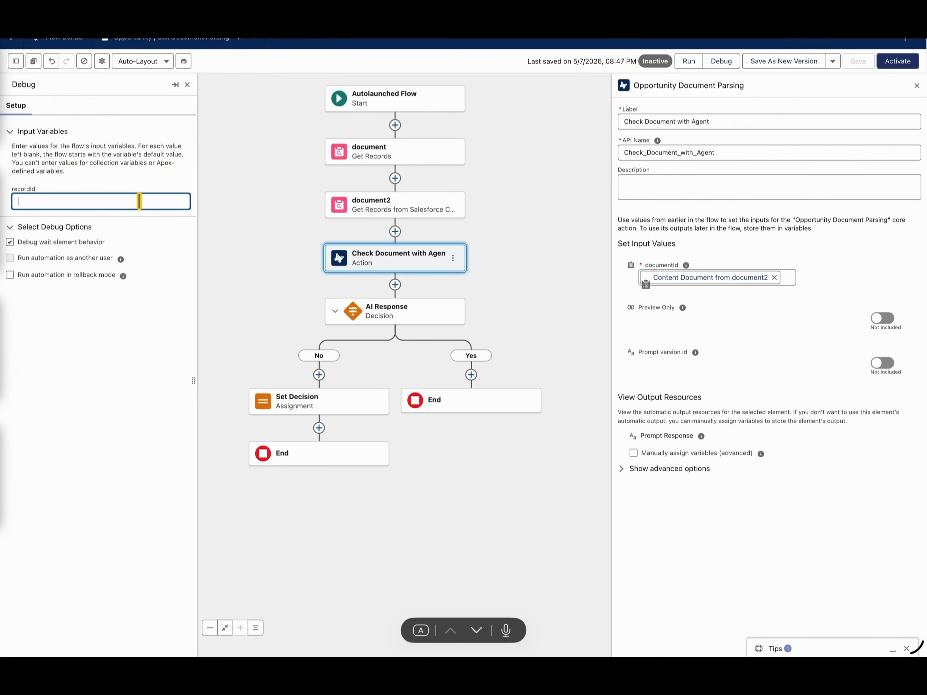
type("006PM00000Pig3aYAB")
Turn on rollback mode for the debug and run the flow.
left_click(9, 274)
scroll(126, 471, "down", 2)
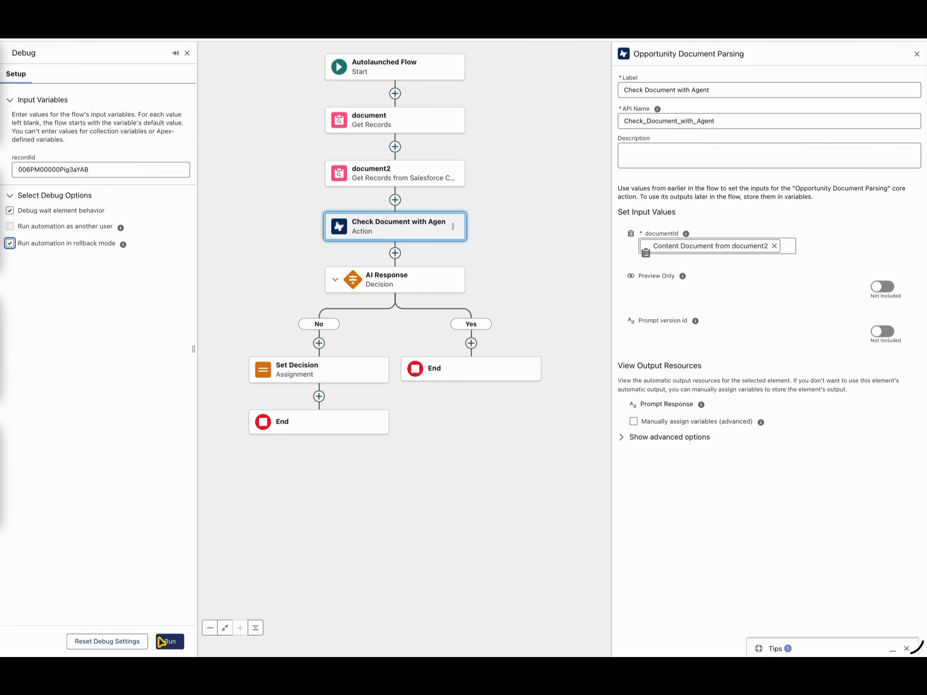
left_click(169, 642)
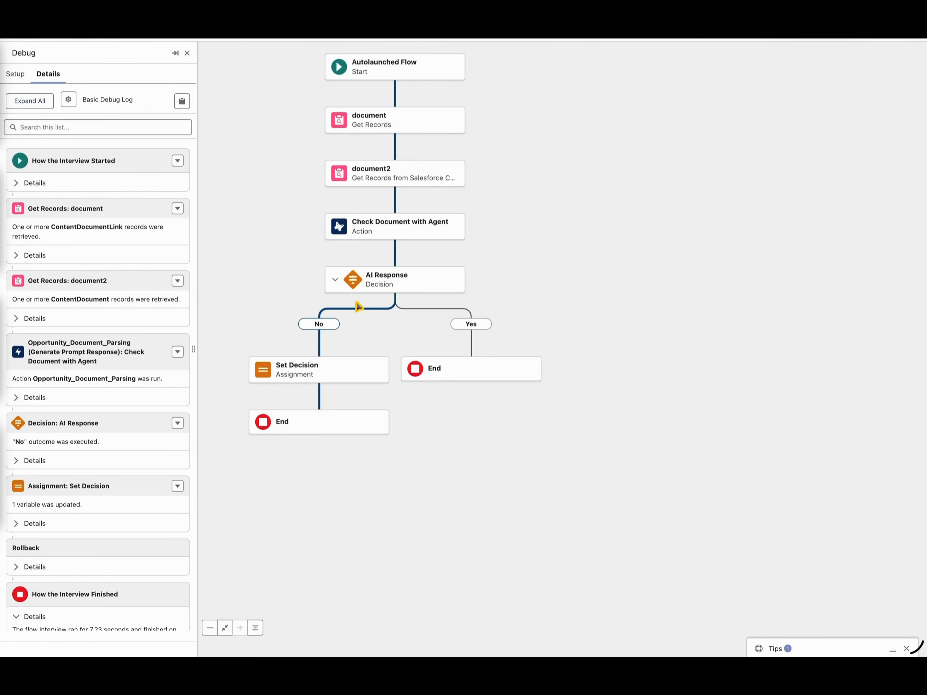
Examine the debug log's prompt response from Check Document with Agent and the outcome of the AI Response decision.
left_click(175, 355)
left_click(71, 397)
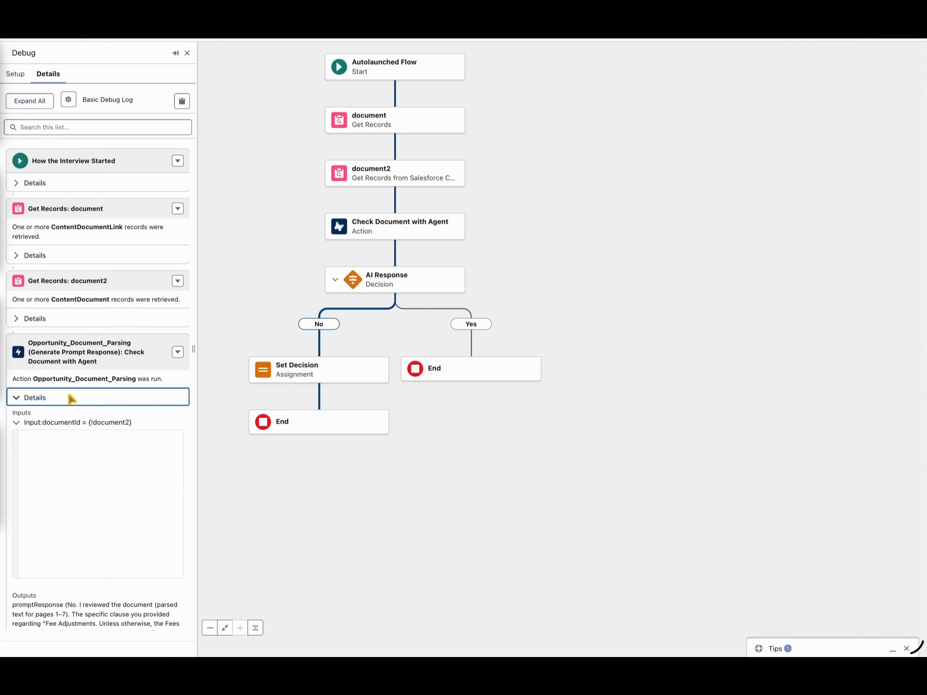
scroll(106, 392, "down", 2)
right_click(105, 391)
left_click(100, 406)
scroll(99, 421, "down", 1)
scroll(99, 421, "down", 2)
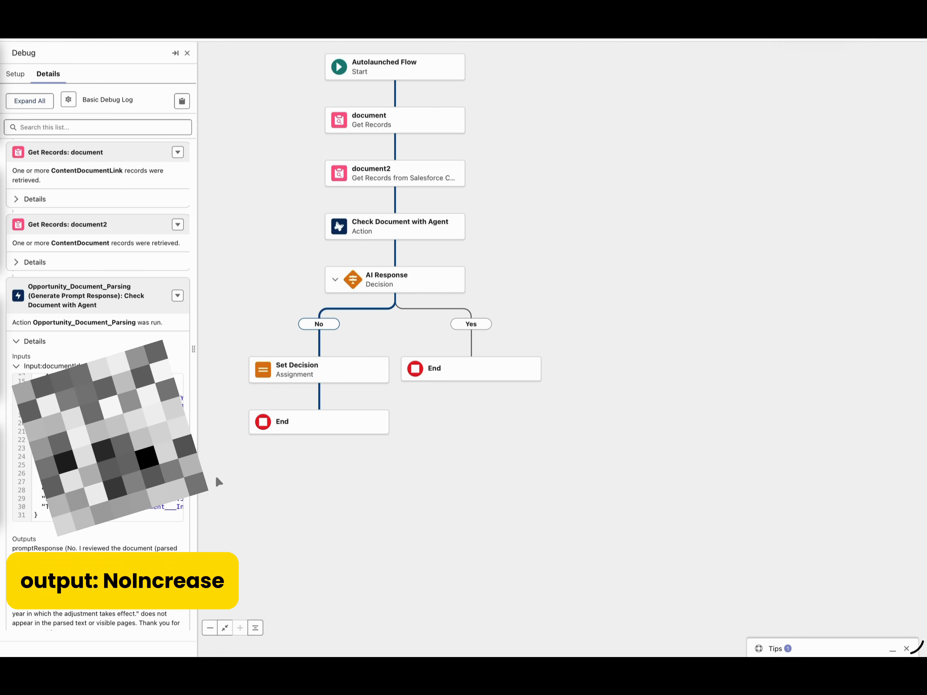
scroll(215, 475, "down", 1)
scroll(99, 379, "down", 3)
scroll(57, 443, "down", 2)
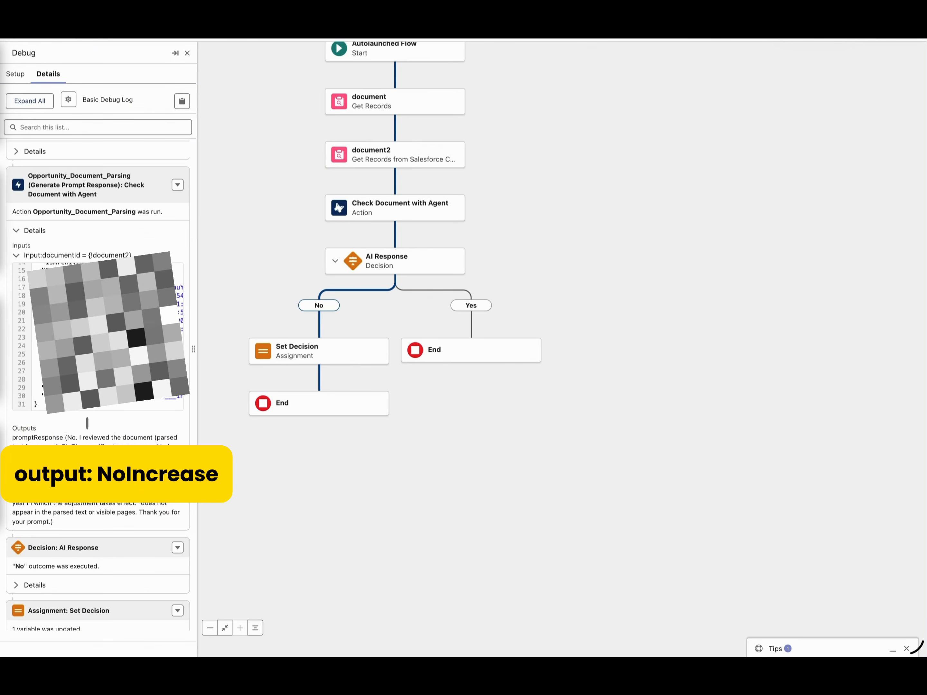
left_click_drag(68, 438, 95, 438)
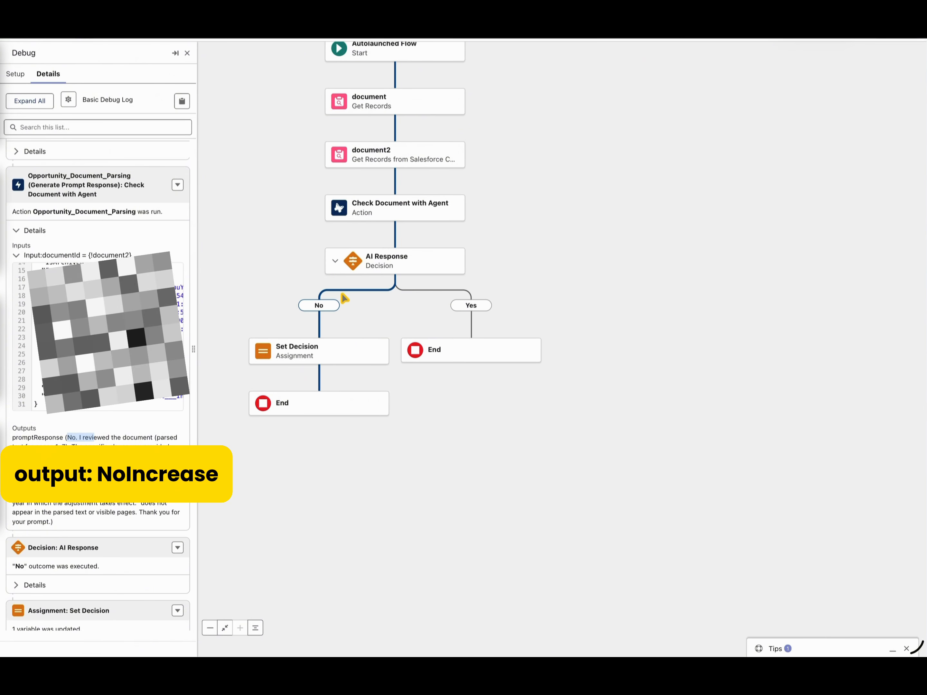
left_click(74, 564)
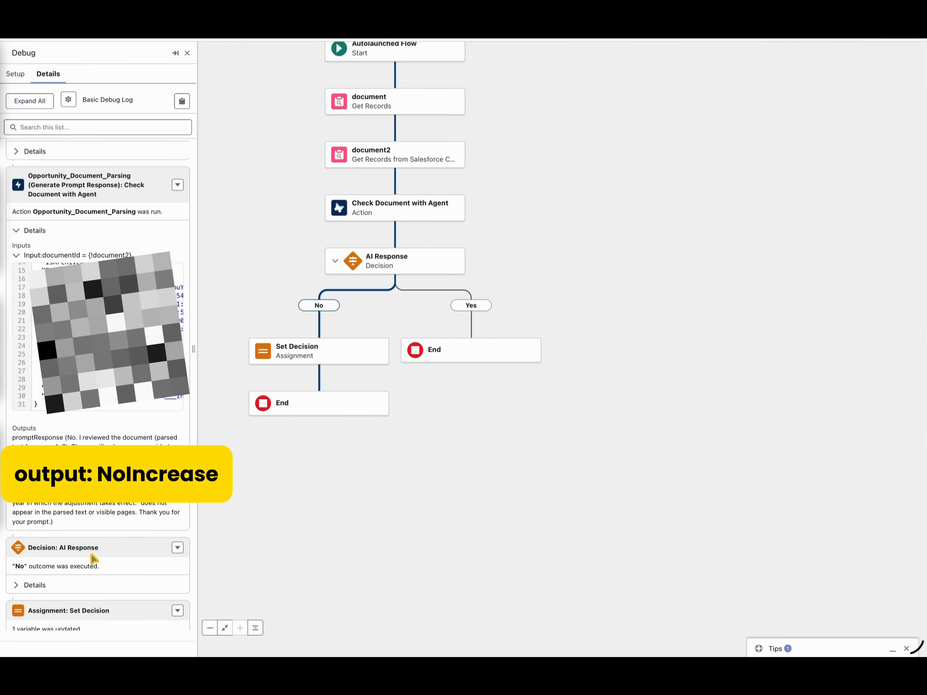